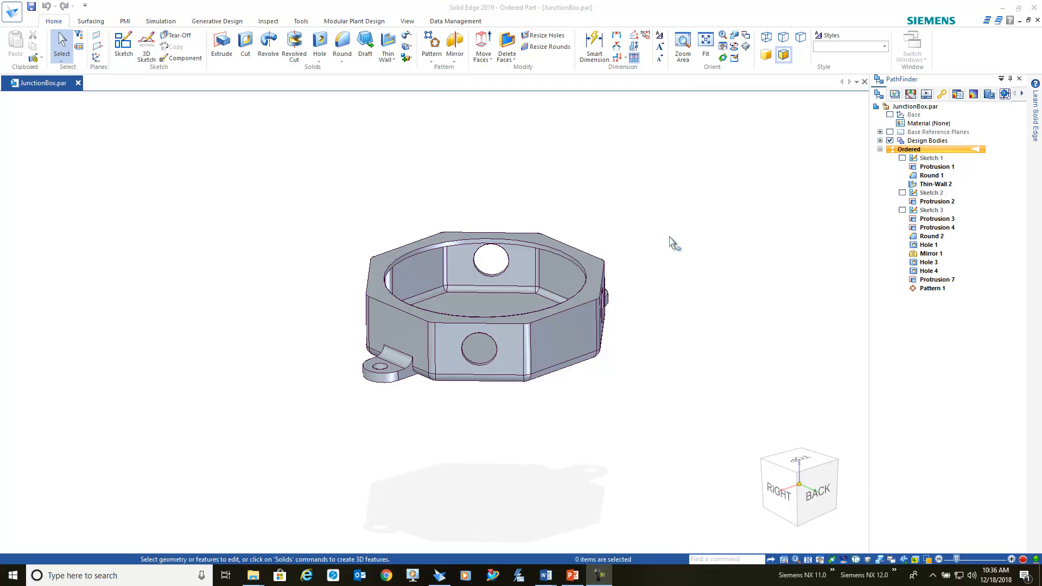
Add a new part body named Cover, naming the initial body Box
click(410, 60)
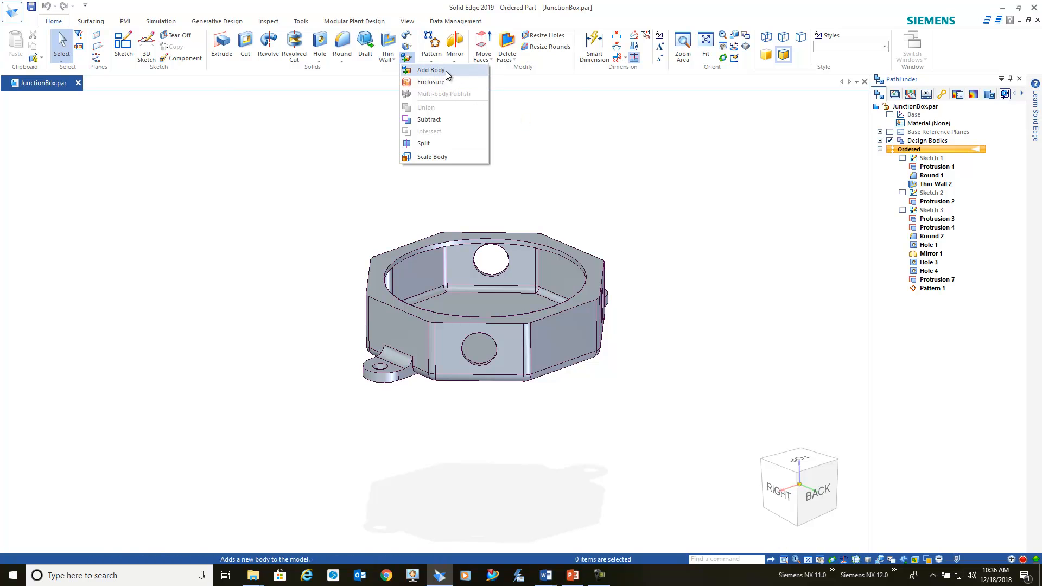
click(615, 194)
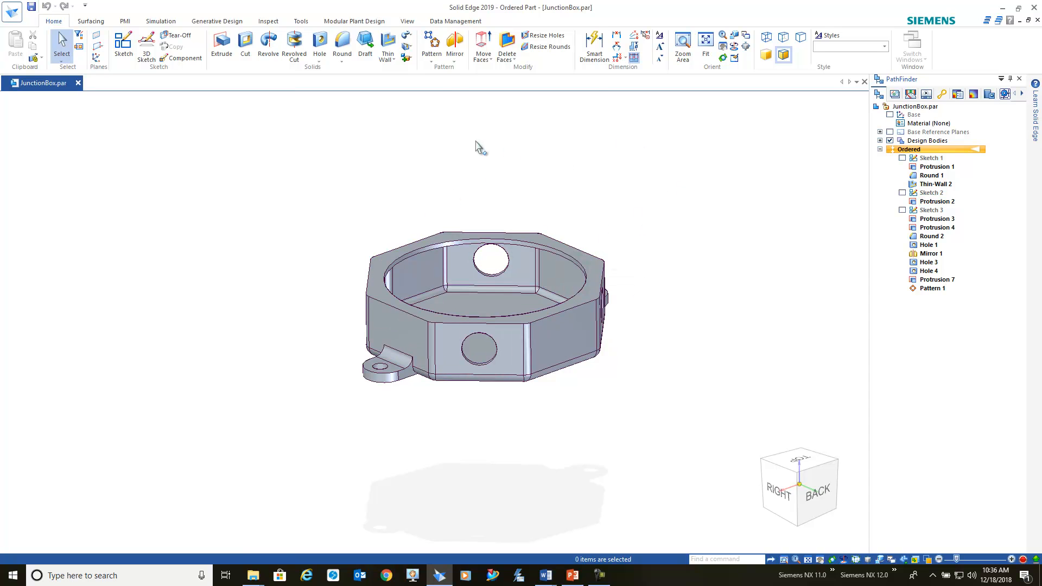
click(407, 58)
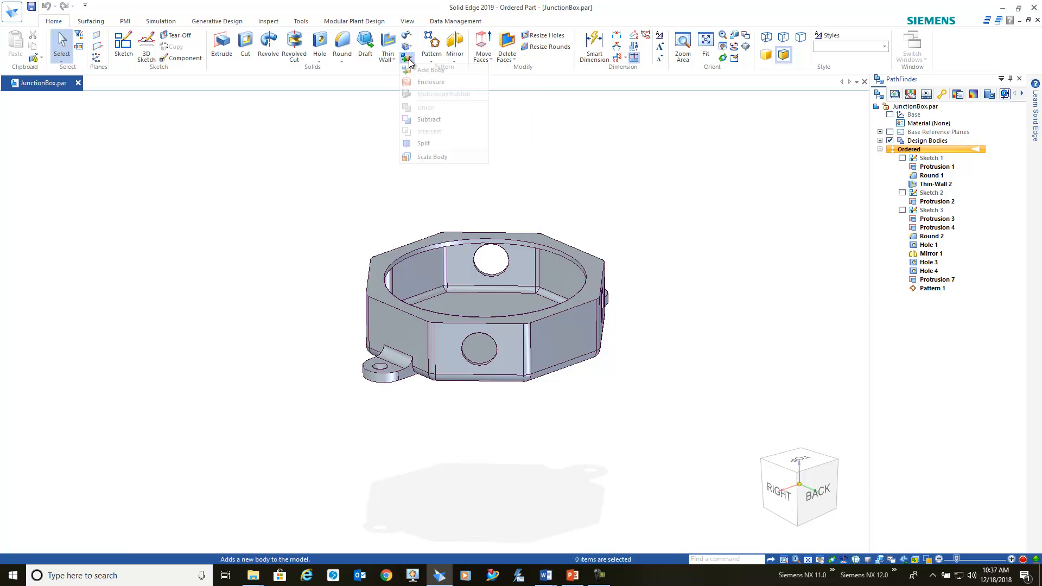
click(436, 71)
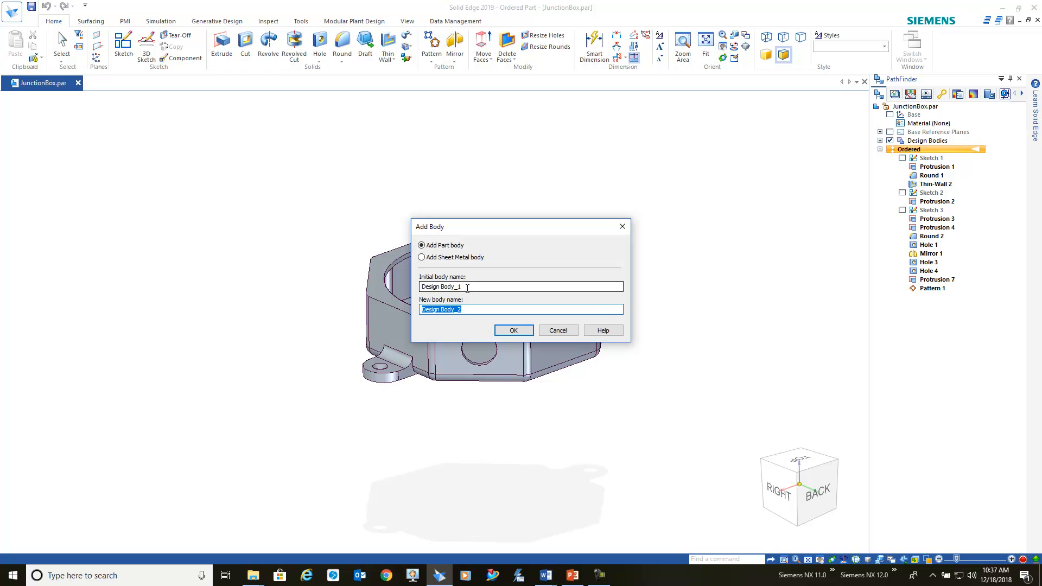
drag(469, 286, 415, 286)
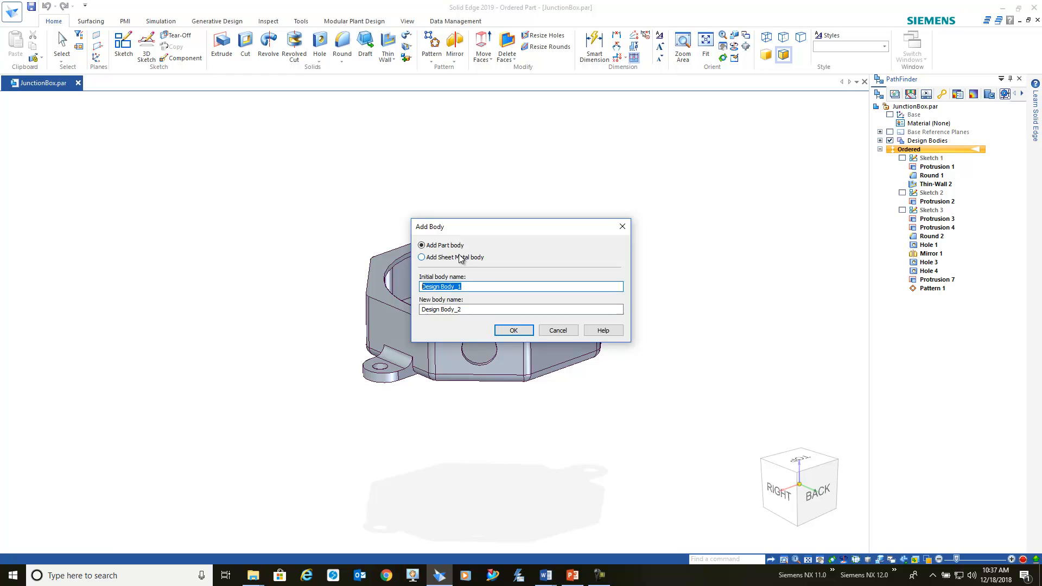
text(Box)
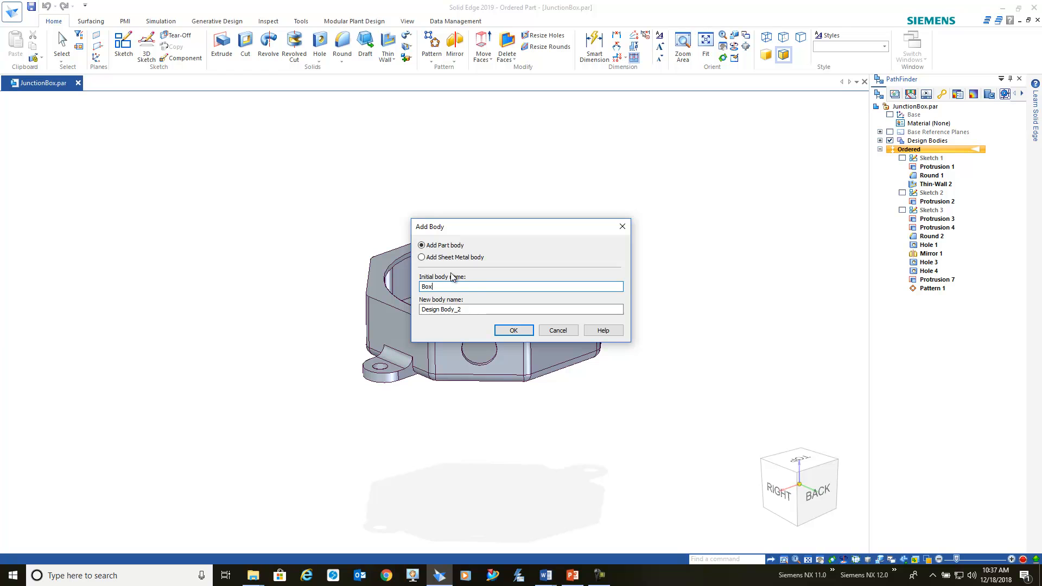
drag(470, 309, 417, 310)
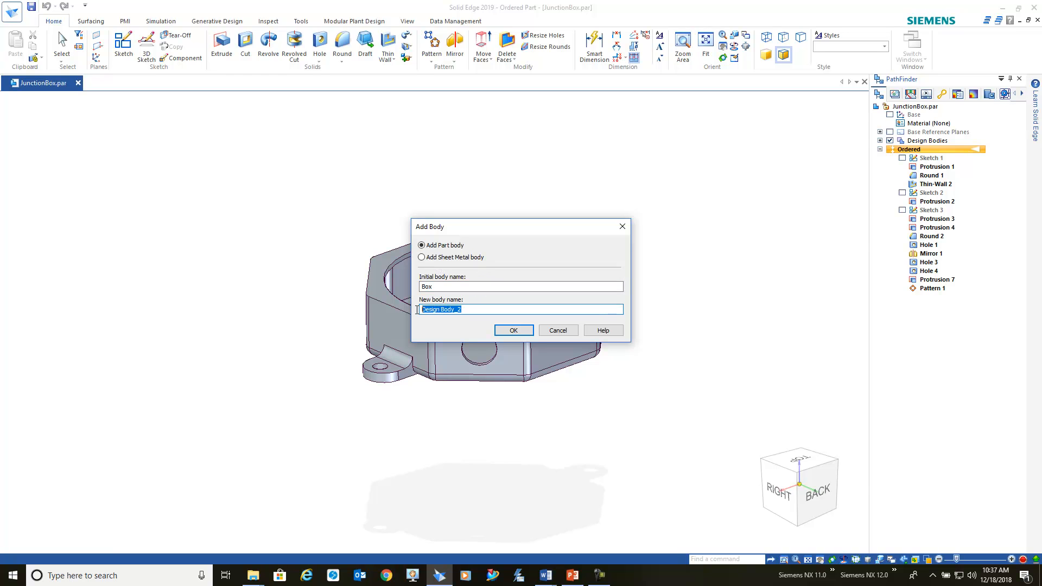
text(Cover)
click(514, 331)
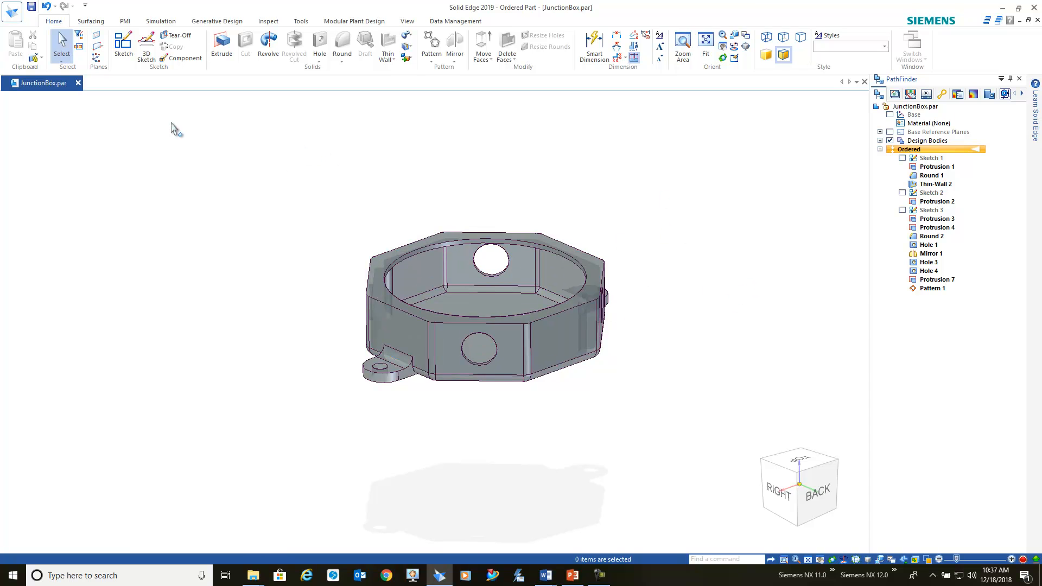
Start an extrusion sketch on the box's top rim face and project the circular opening's edge into it
click(222, 50)
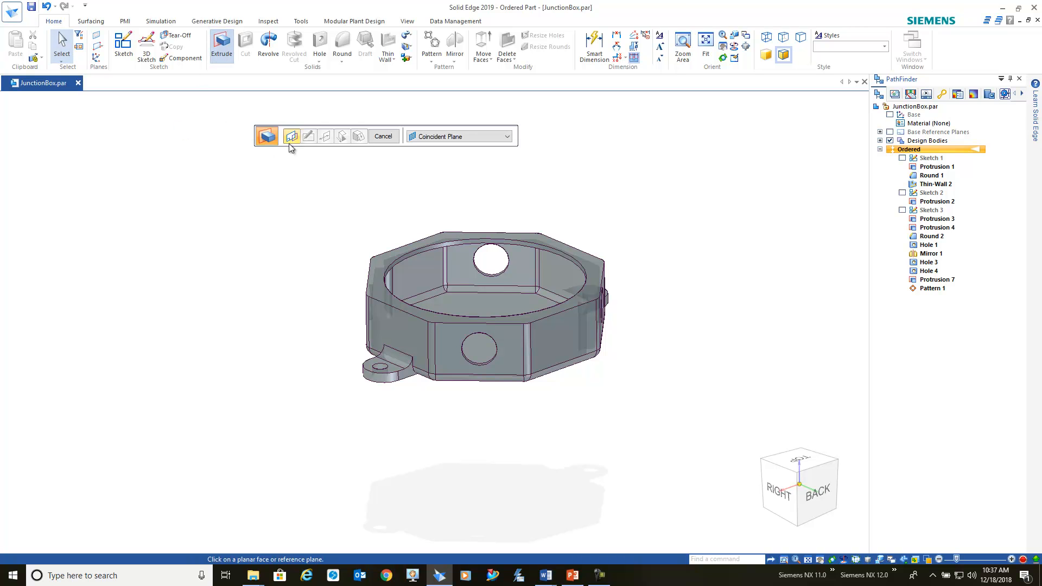
click(543, 240)
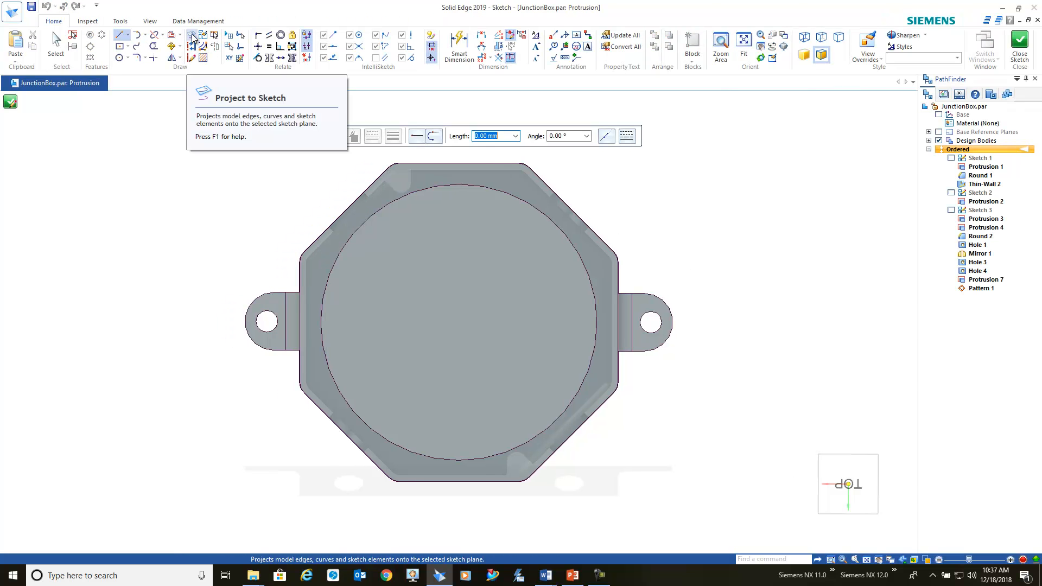
click(193, 38)
click(274, 198)
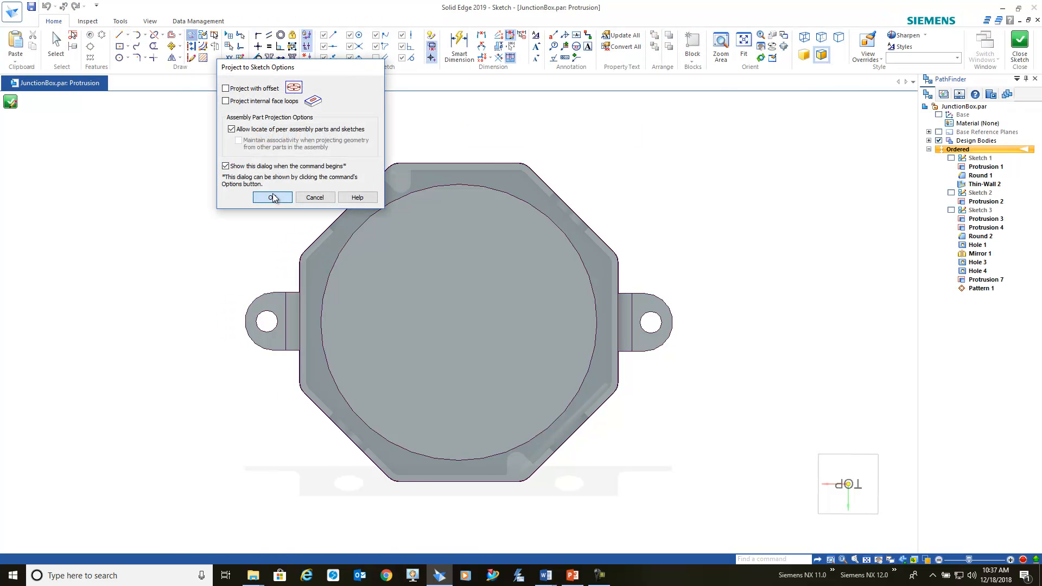
click(362, 227)
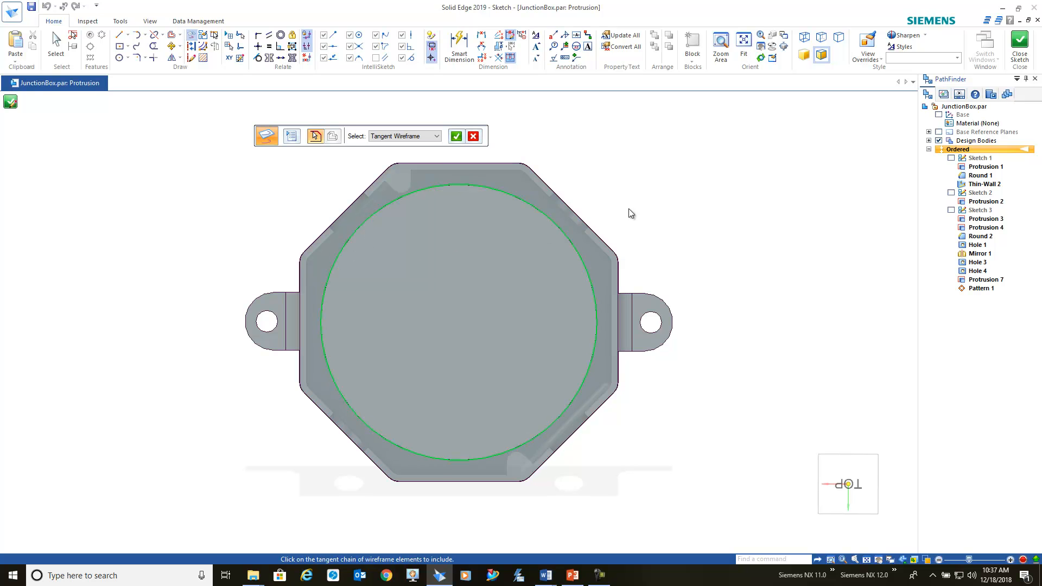
click(457, 136)
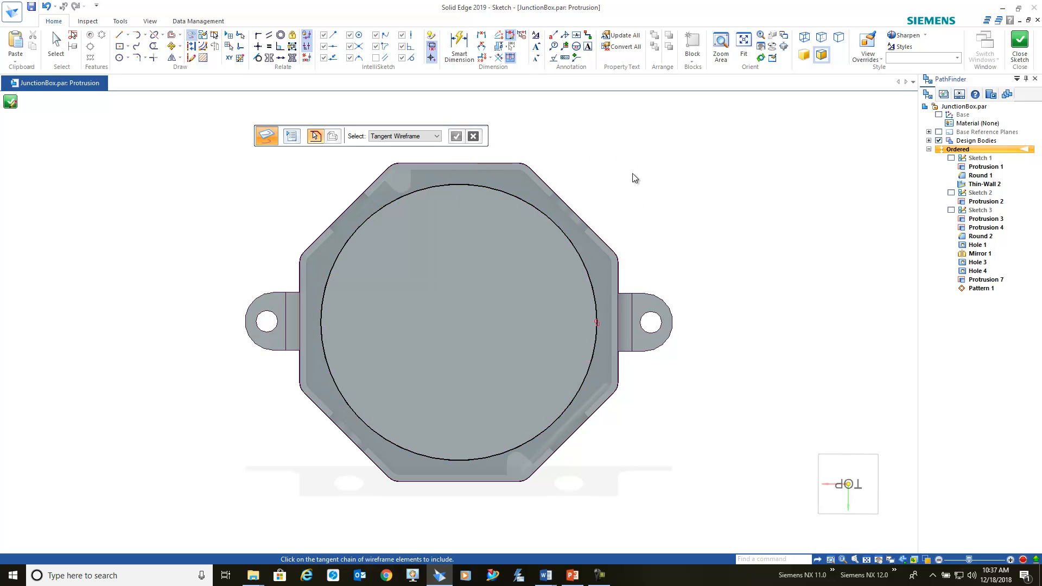
Extrude the circular profile 3 mm down into the box opening
click(10, 102)
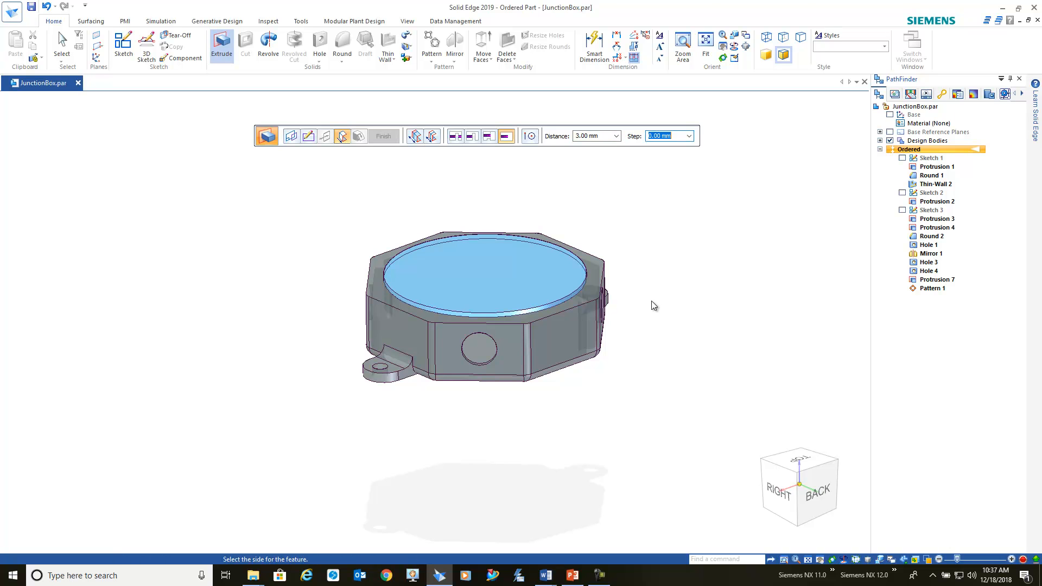
click(597, 391)
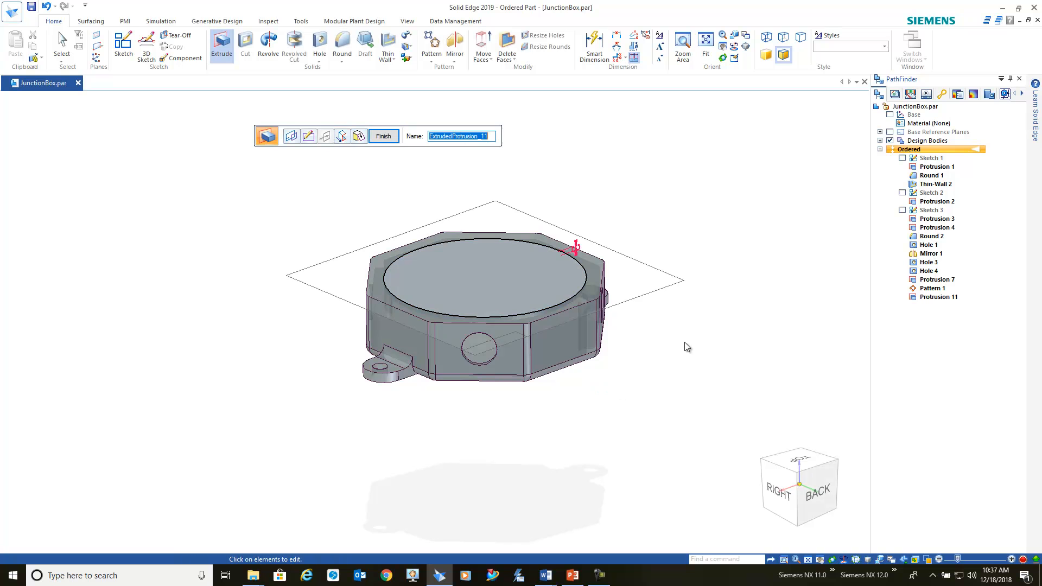
click(383, 136)
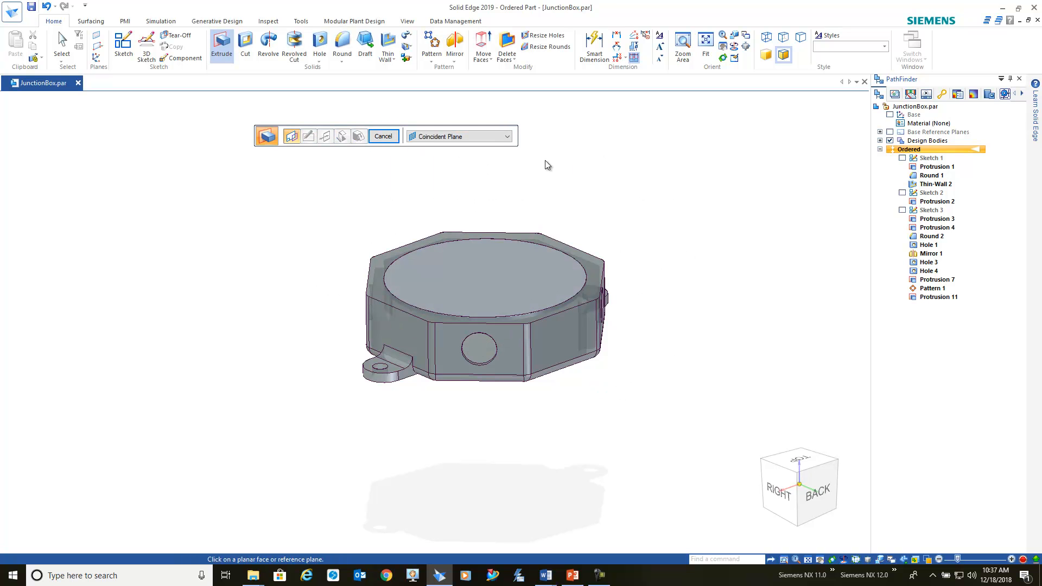
Start another extrusion sketch on the box's top rim face and project the outer octagonal edge chain into it
click(395, 256)
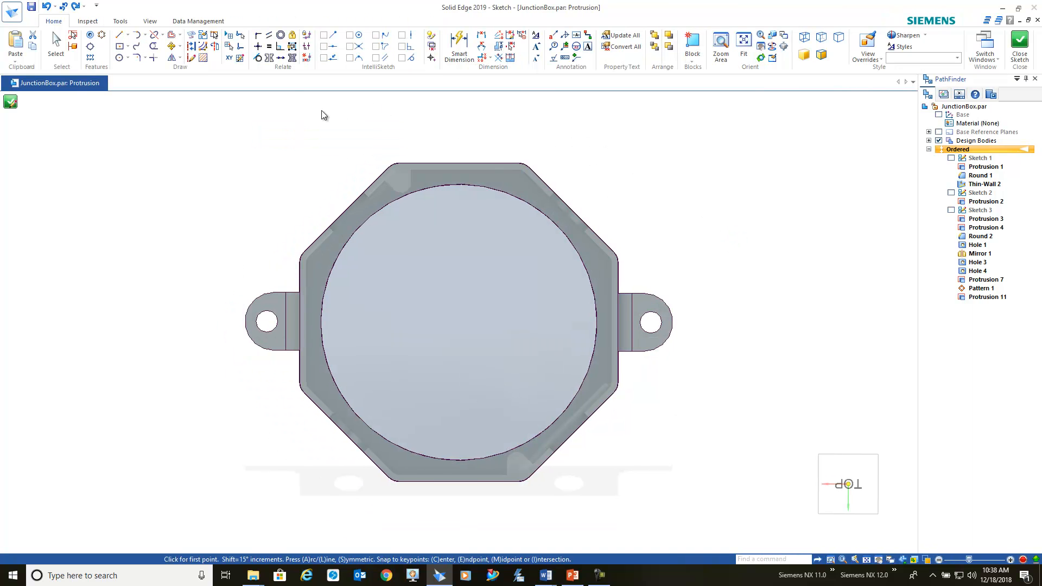
click(192, 36)
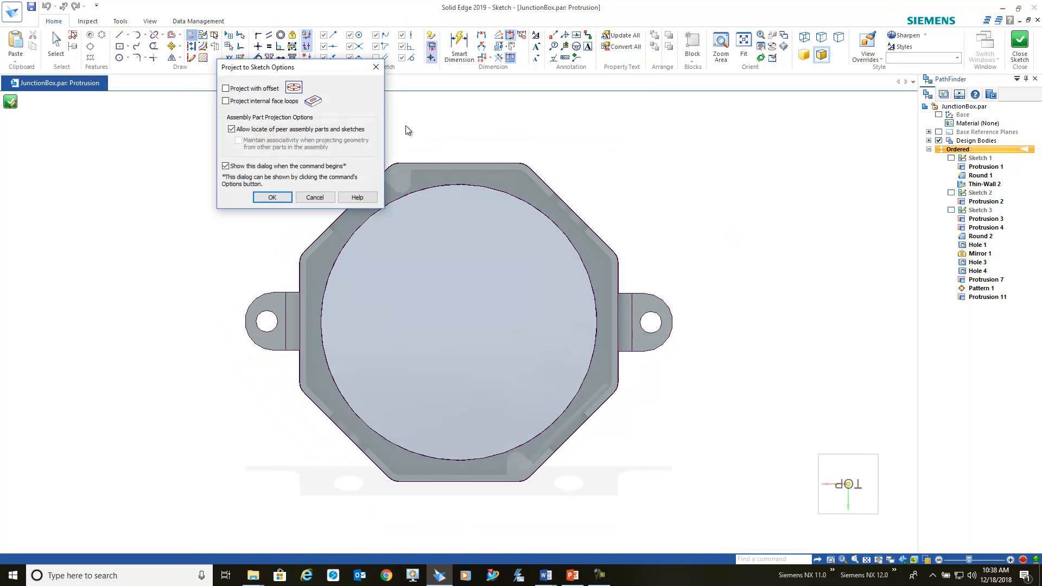
click(281, 198)
click(451, 163)
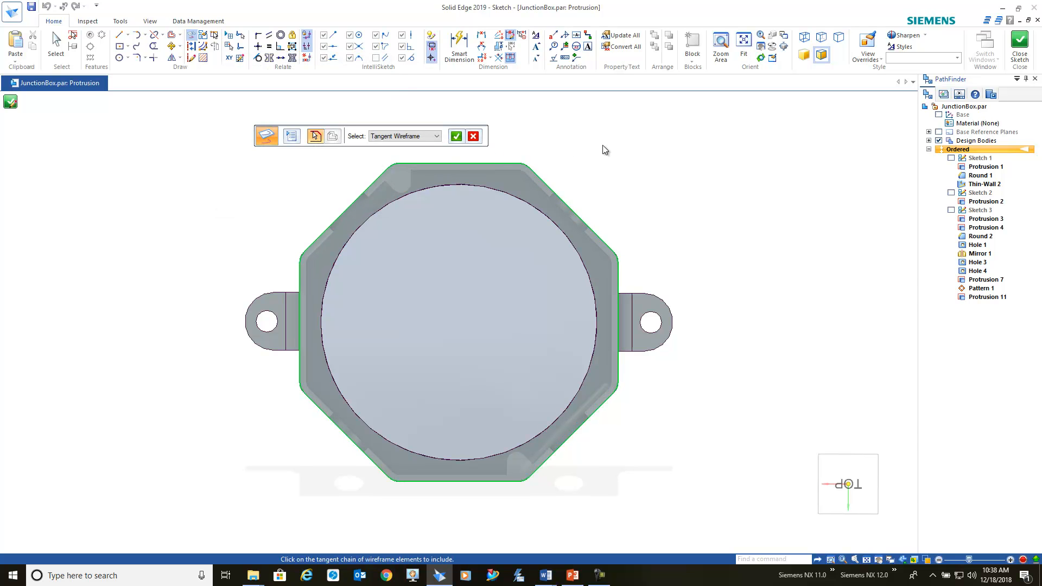
click(461, 138)
middle_drag(688, 297, 698, 199)
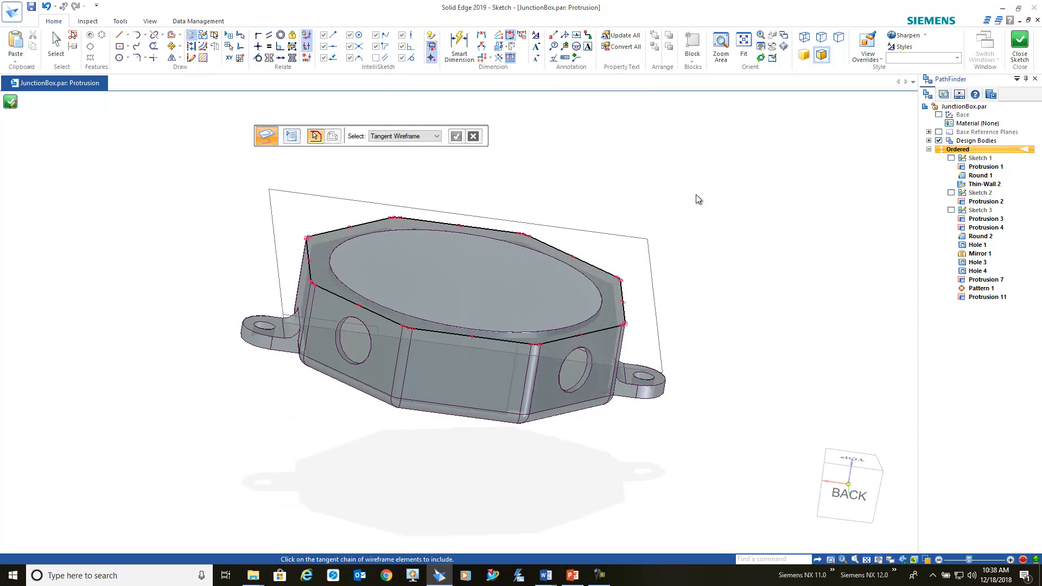
Extrude the octagonal profile 3 mm upward above the box rim to form the cover plate
click(10, 101)
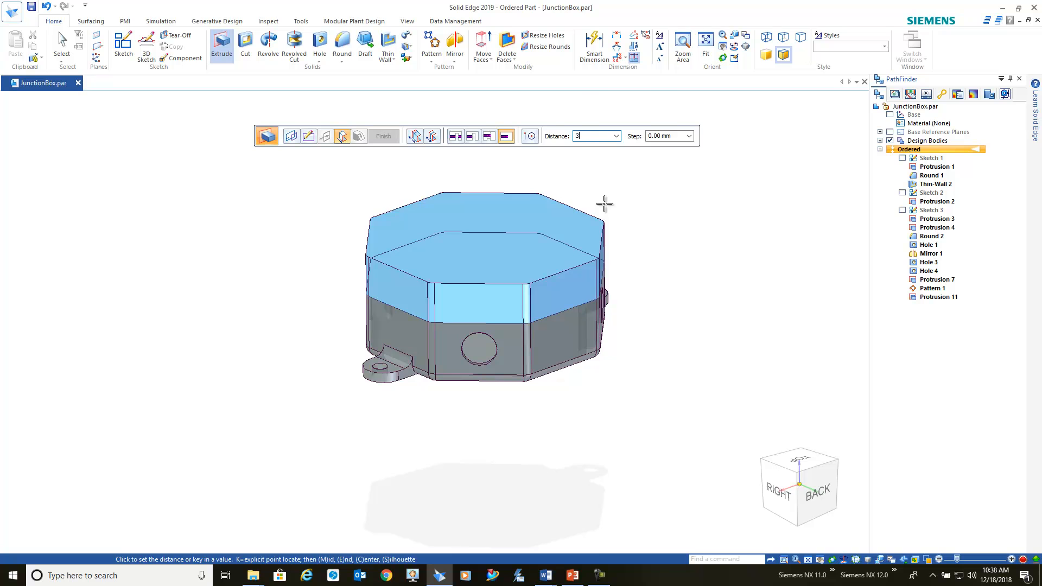
key(Tab)
click(597, 208)
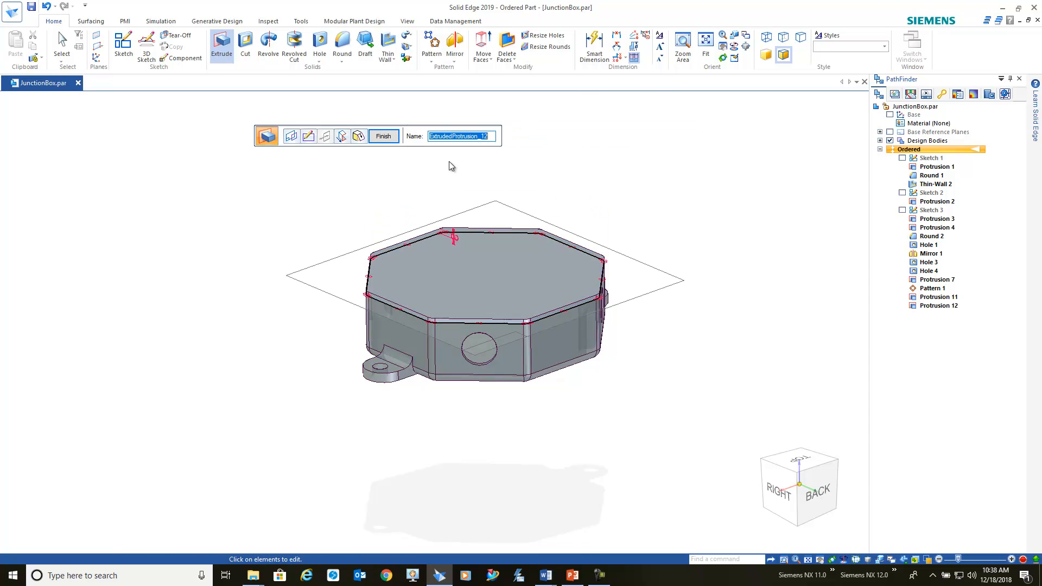
click(388, 138)
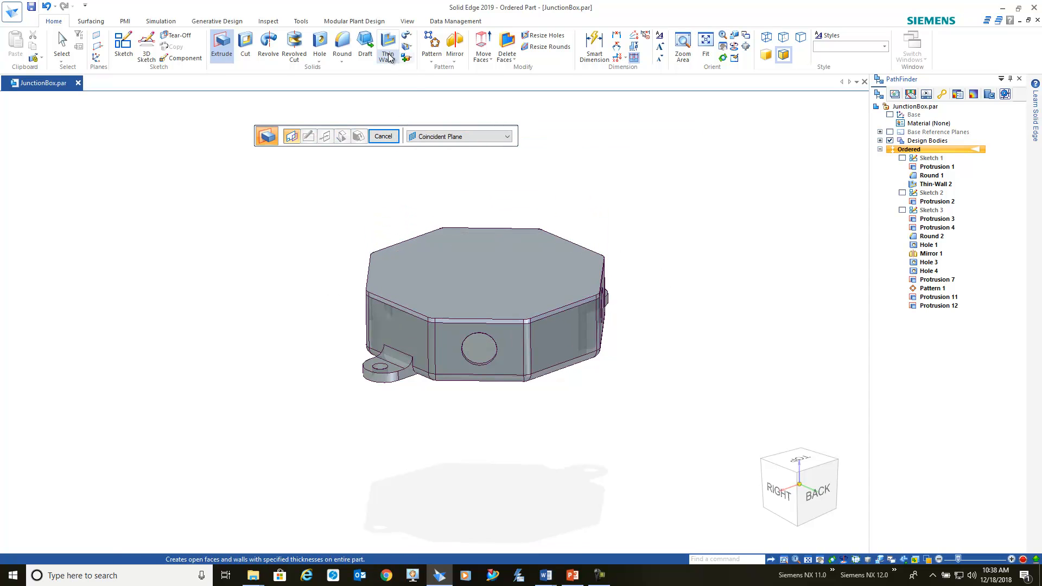
Round the edges of the cover's top face with a 3 mm radius and expand the list of design bodies
click(344, 48)
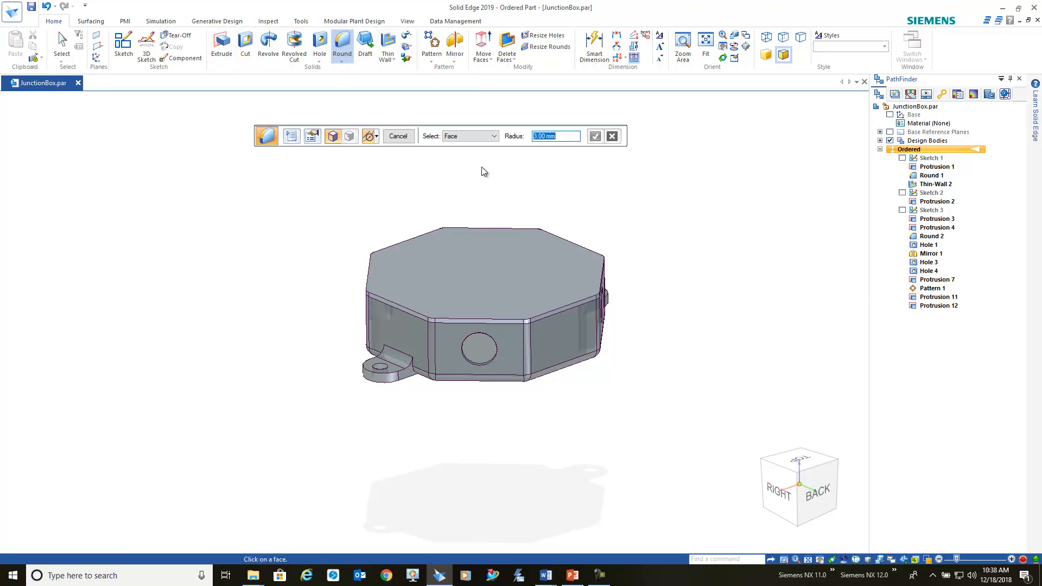
click(487, 280)
right_click(700, 225)
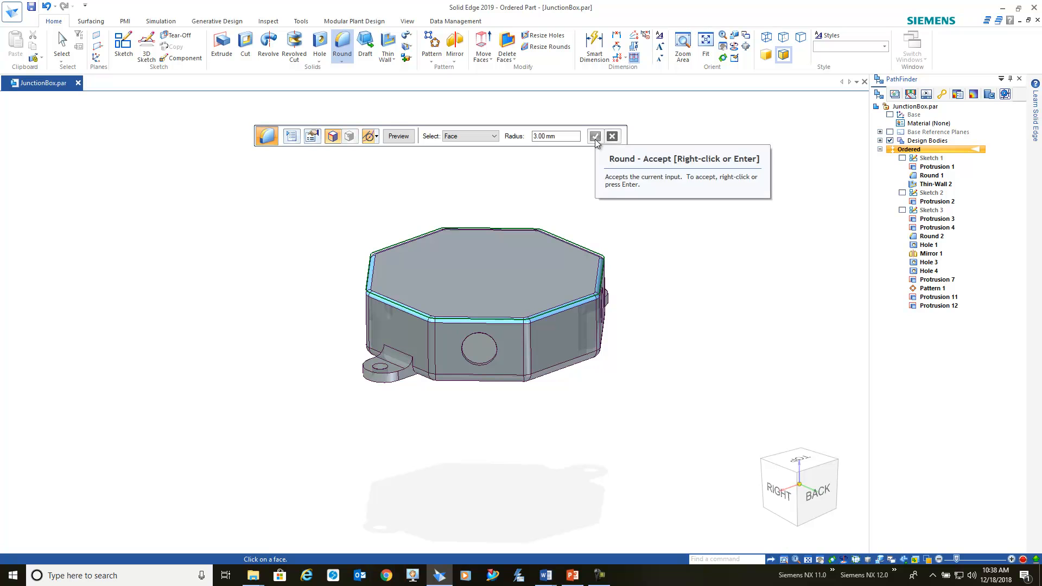
click(392, 136)
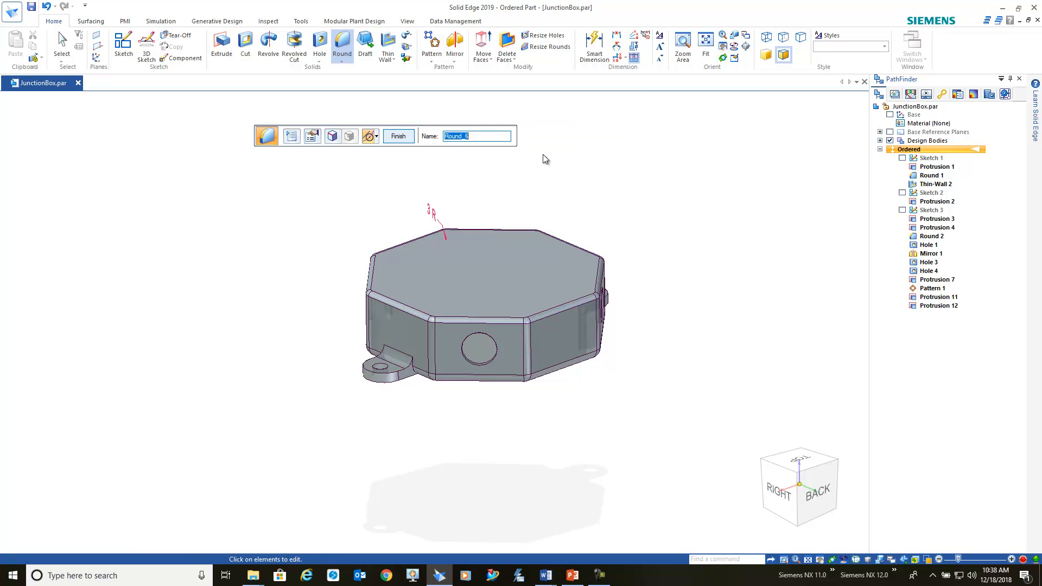
click(400, 136)
middle_drag(633, 197, 706, 223)
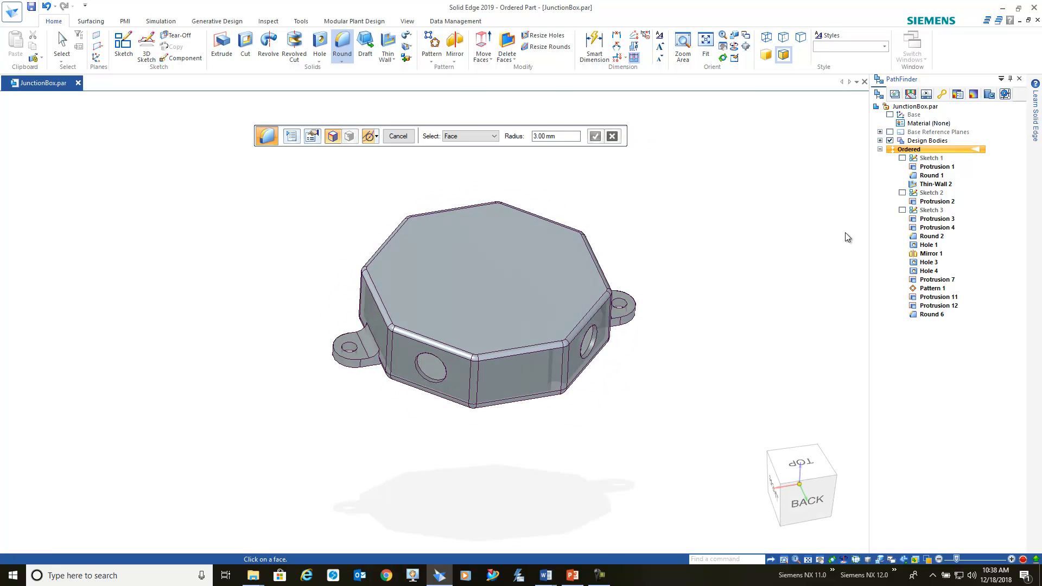
click(879, 141)
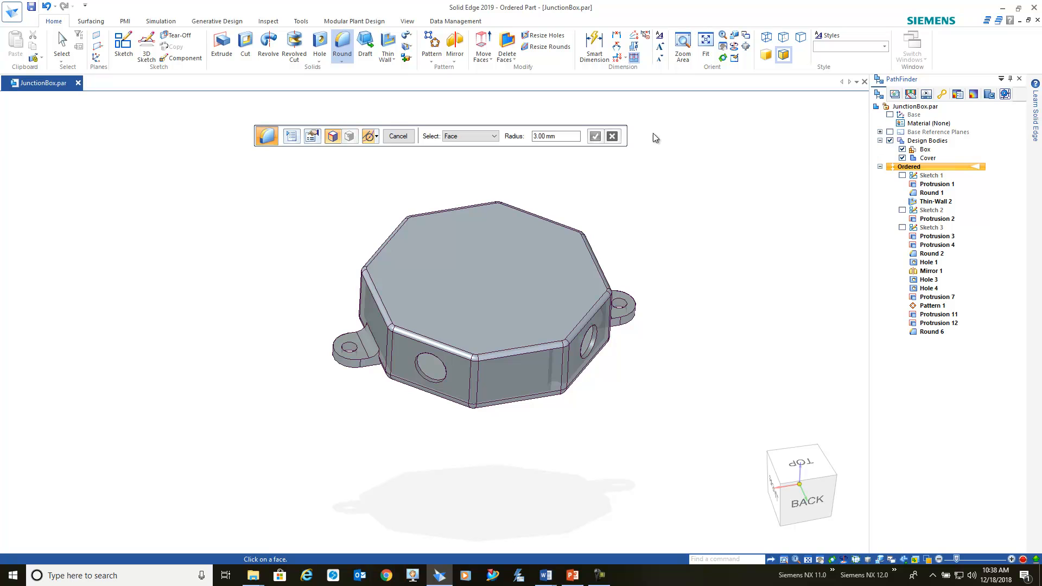
click(397, 136)
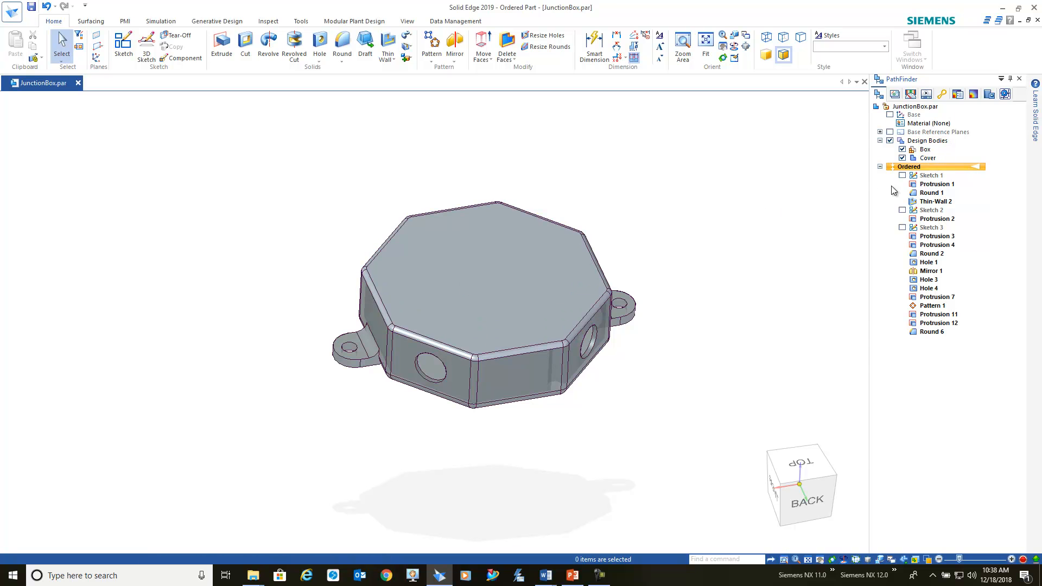
Activate the Box body, and make the Cover the active body again
right_click(929, 156)
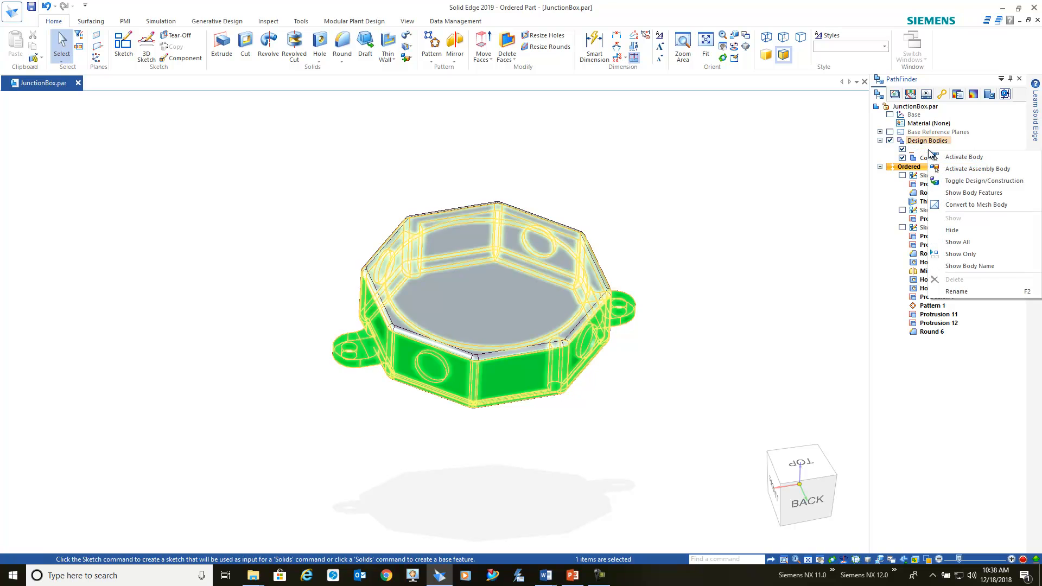
click(933, 157)
middle_drag(721, 314, 685, 312)
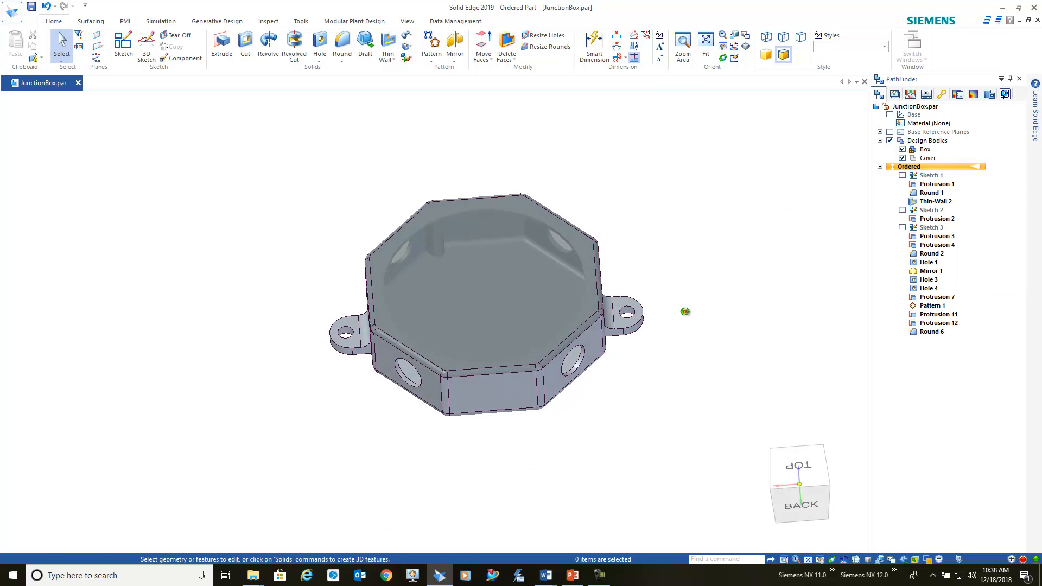
right_click(930, 159)
click(942, 163)
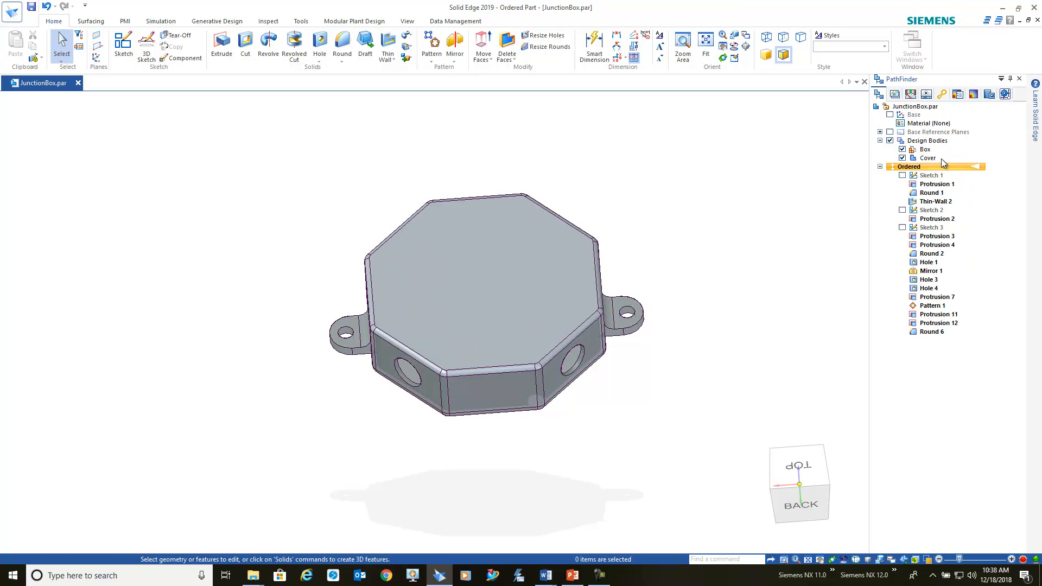
Hide the Box body to examine the Cover on its own, and show the Box again
click(902, 150)
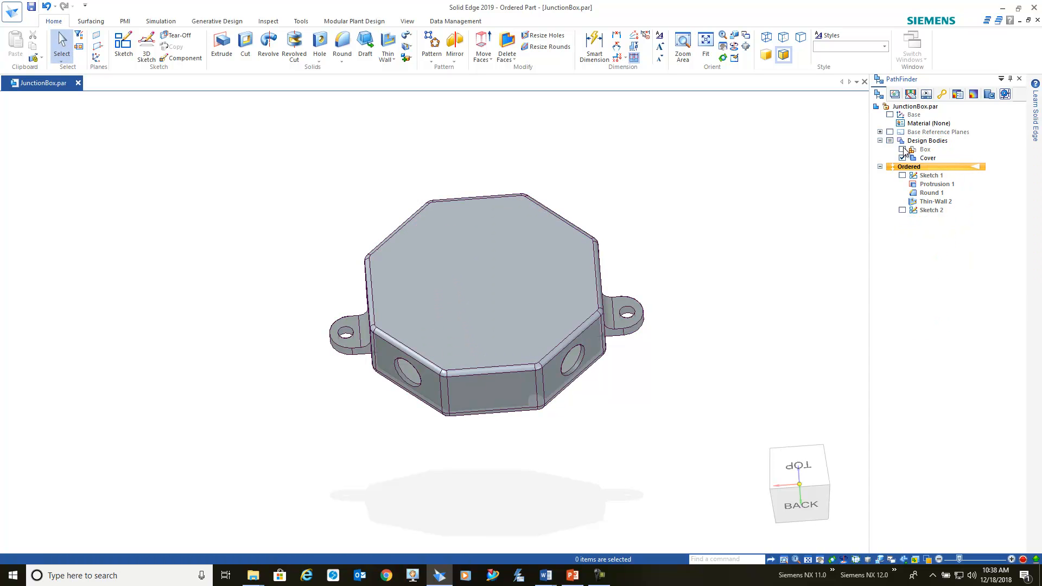
middle_drag(607, 400, 628, 354)
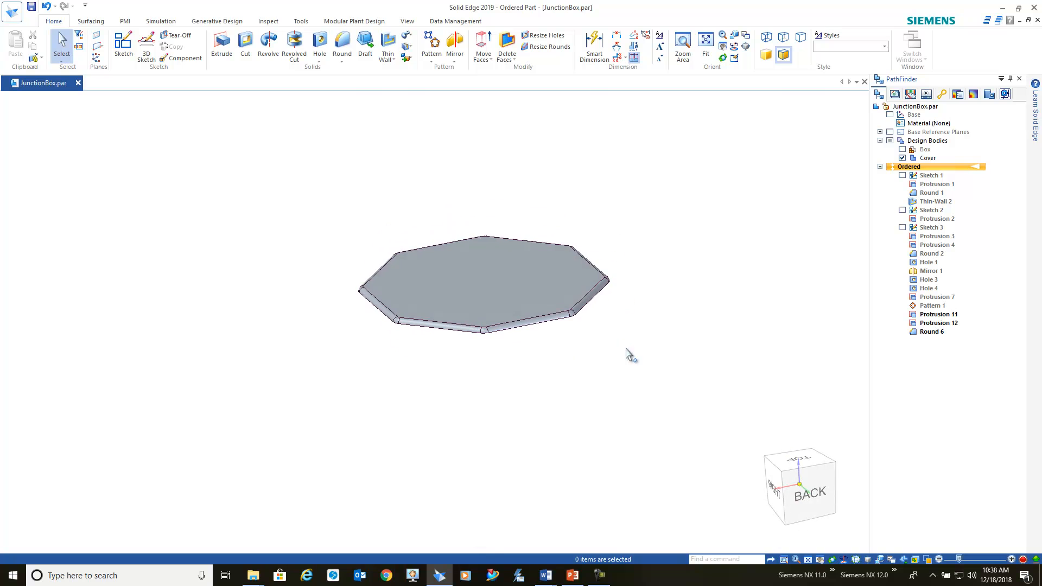
click(903, 149)
mouse_move(721, 305)
middle_down()
mouse_move(698, 323)
mouse_move(708, 319)
middle_up()
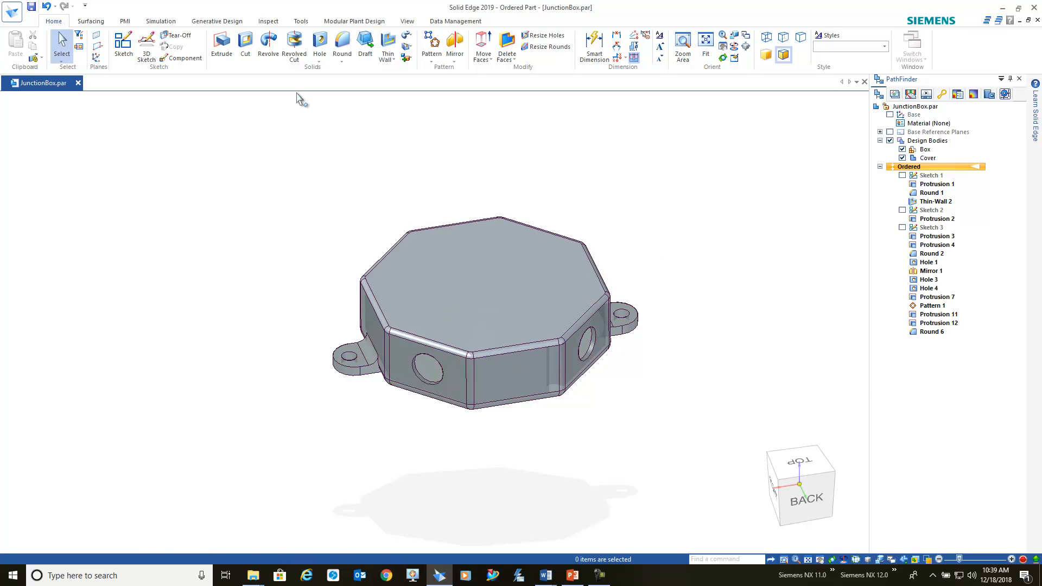
Place two holes from a saved hole setting on the cover's top face, centred on the two rounded screw bosses, working in wireframe display
click(320, 45)
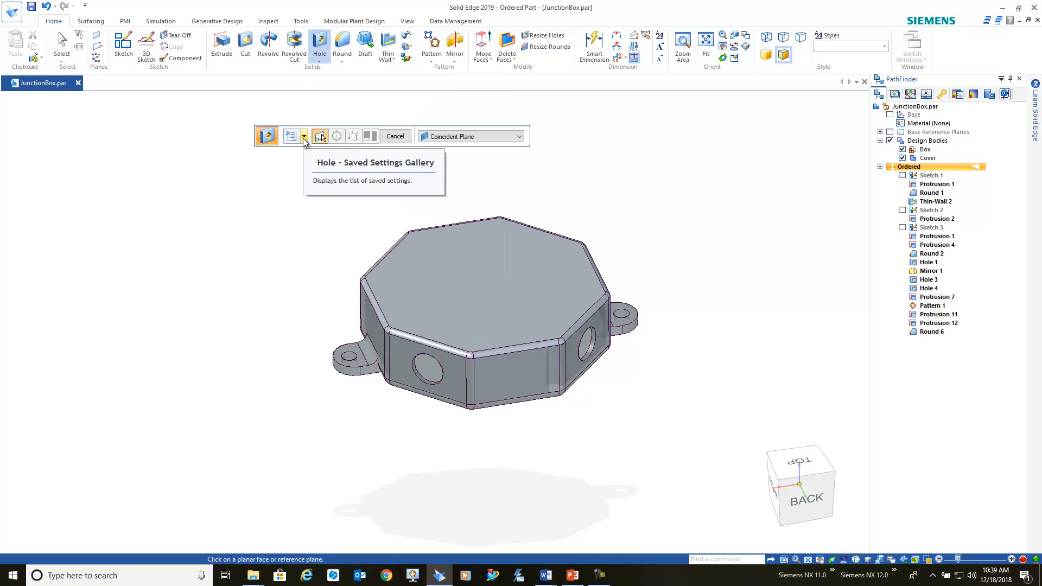
click(304, 137)
click(322, 191)
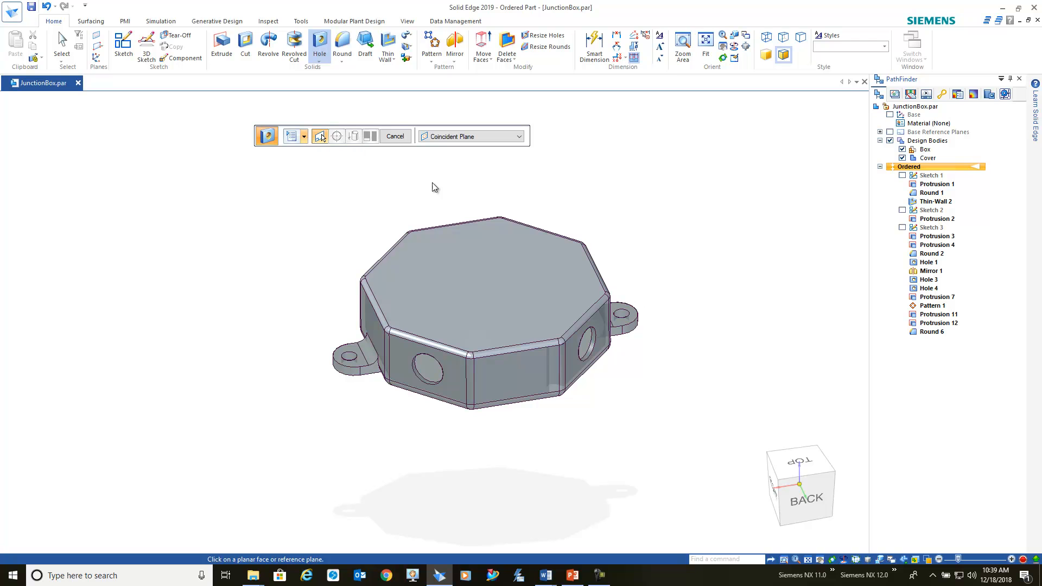
click(495, 266)
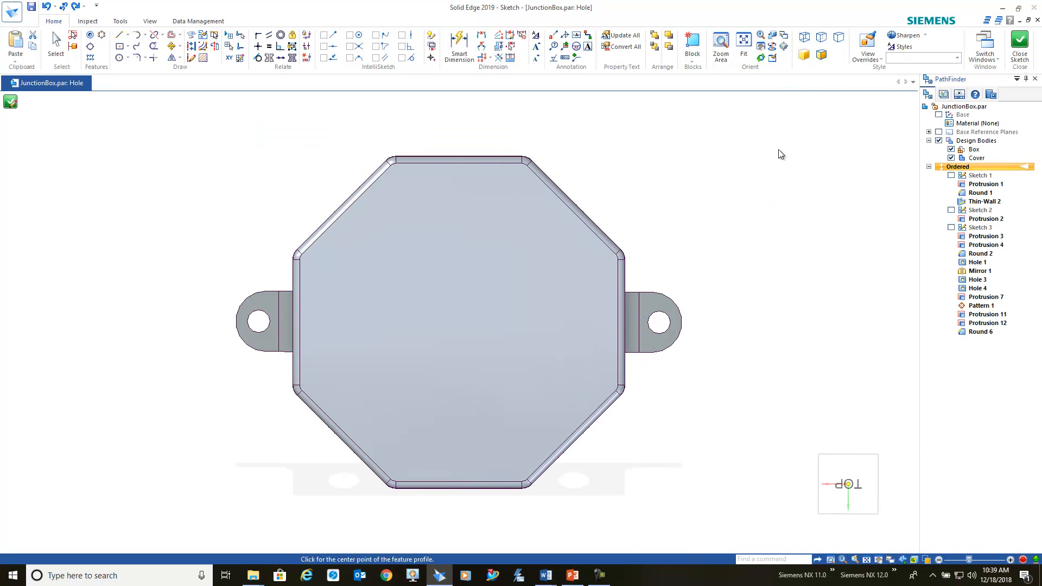
click(805, 38)
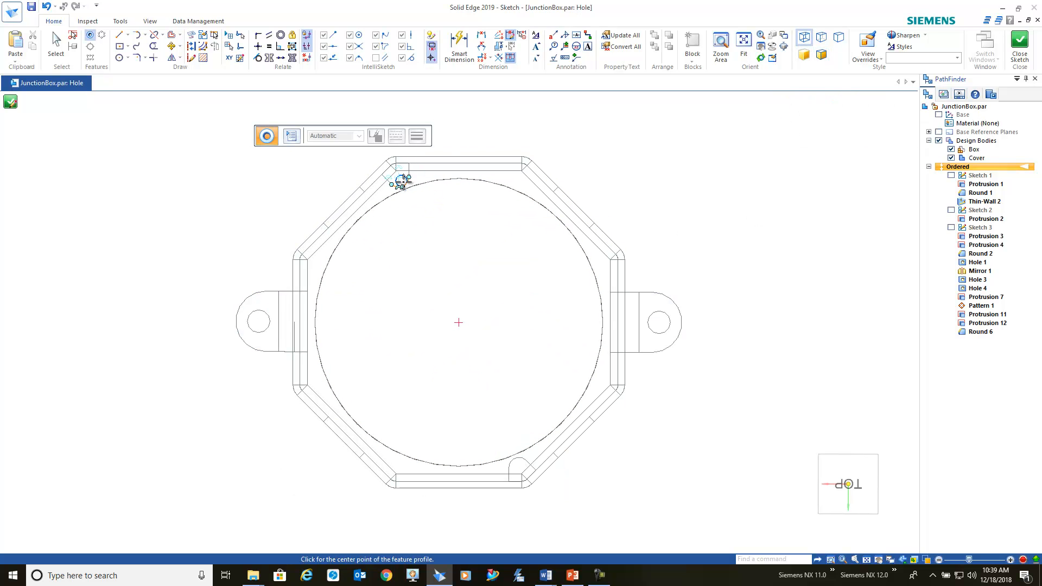
scroll(404, 184, up, 3)
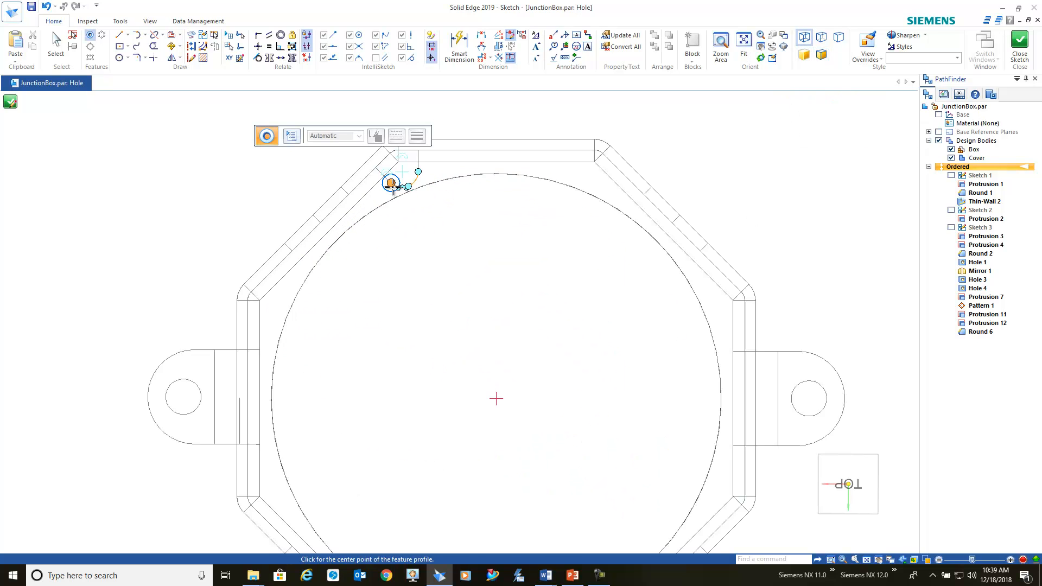
click(412, 164)
scroll(532, 262, down, 3)
scroll(601, 455, up, 4)
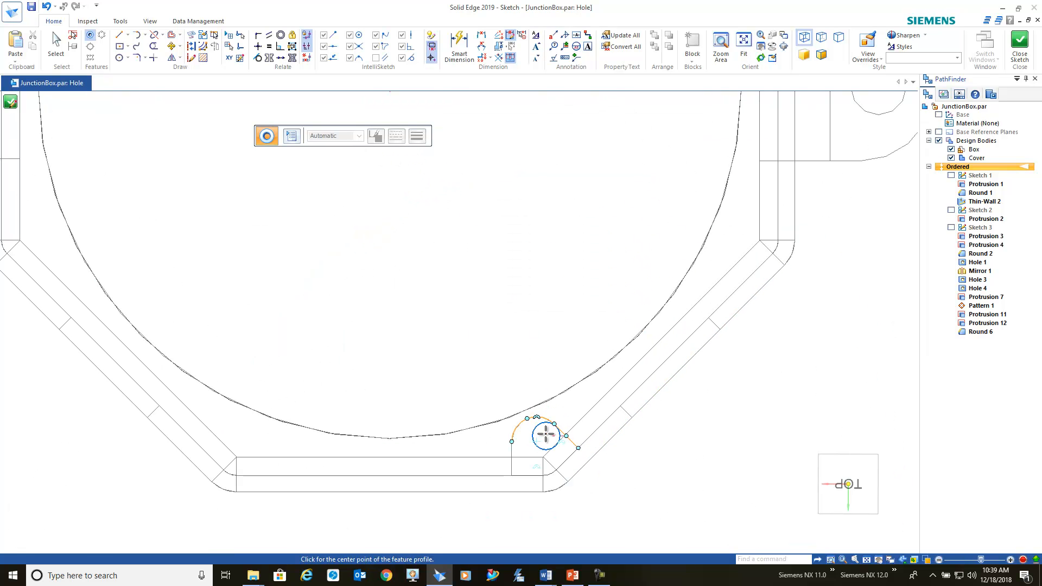
click(537, 441)
scroll(721, 429, down, 3)
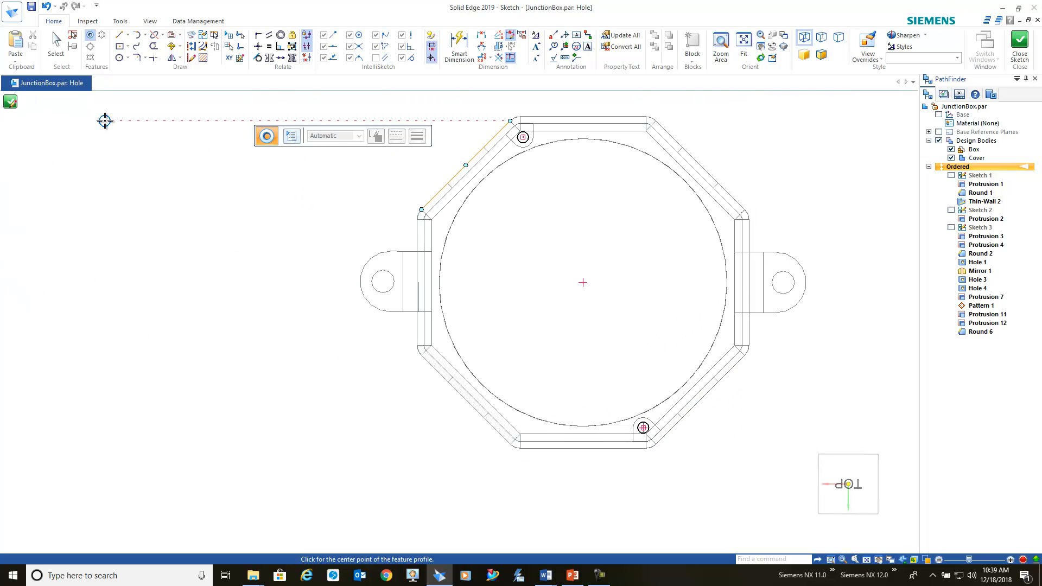
click(11, 102)
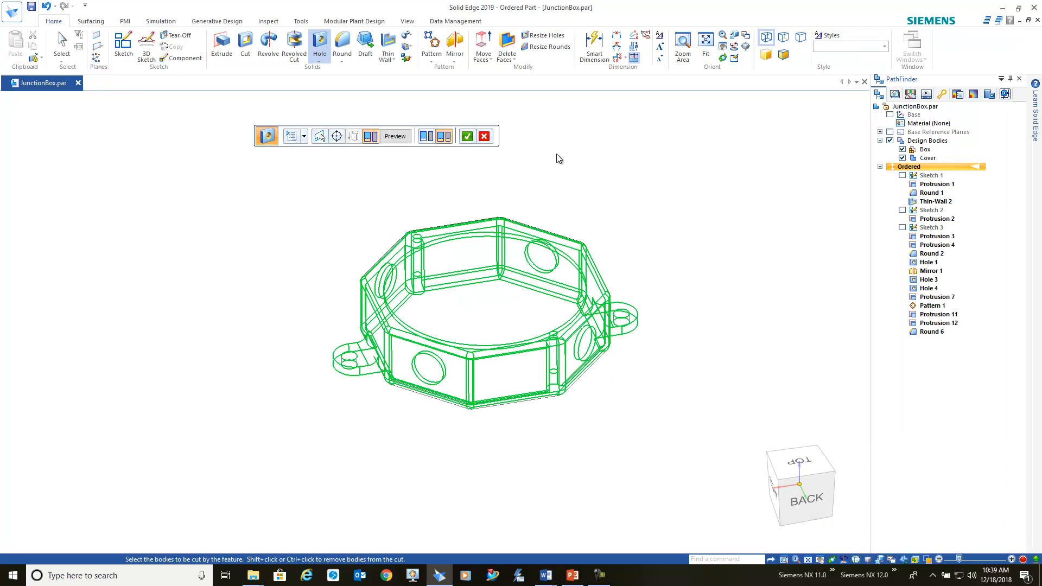
Return to shaded display and finish the hole feature so that it cuts both the Box and Cover bodies
click(783, 55)
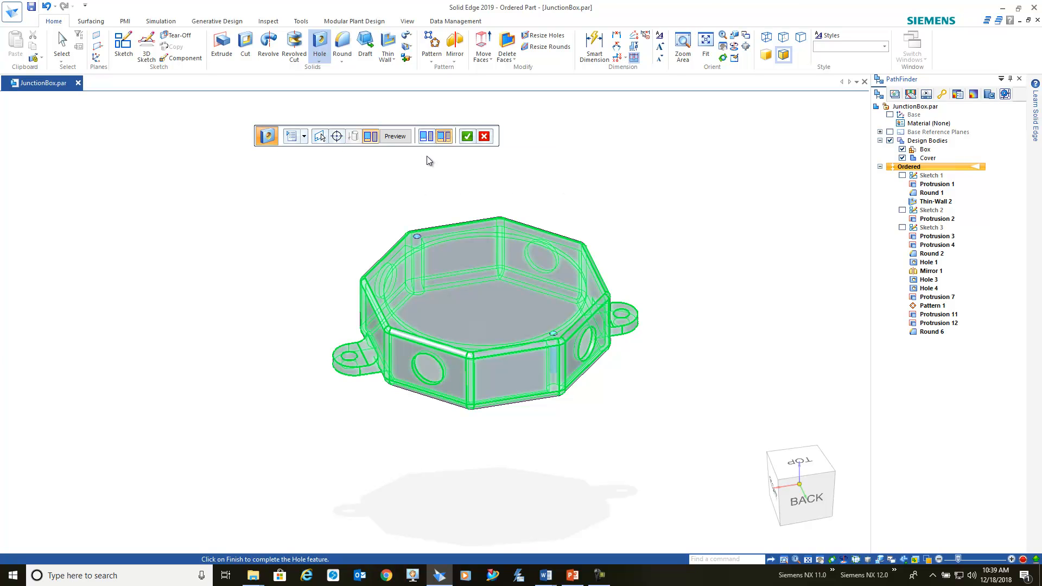
click(427, 137)
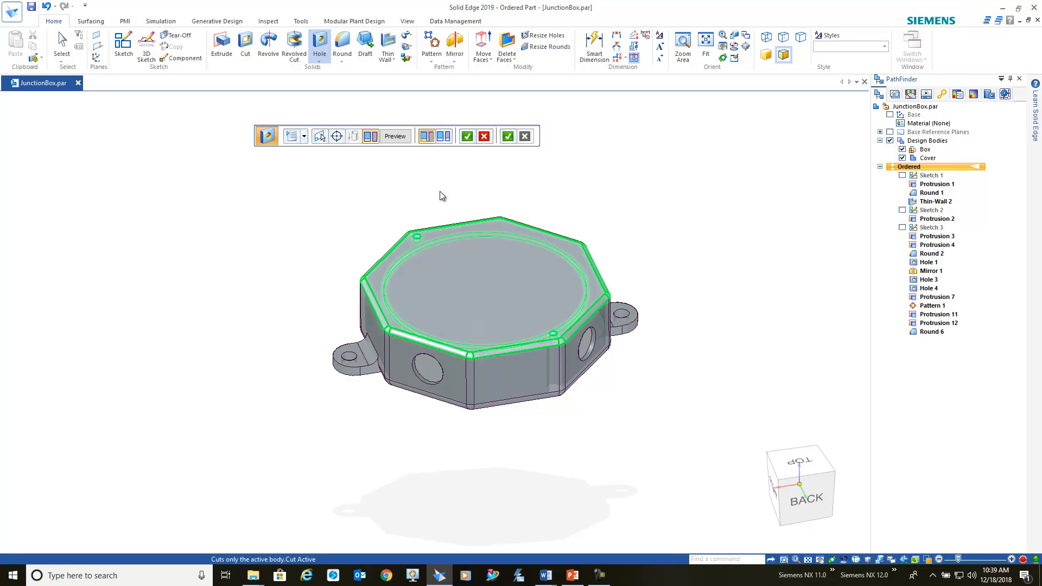
click(444, 140)
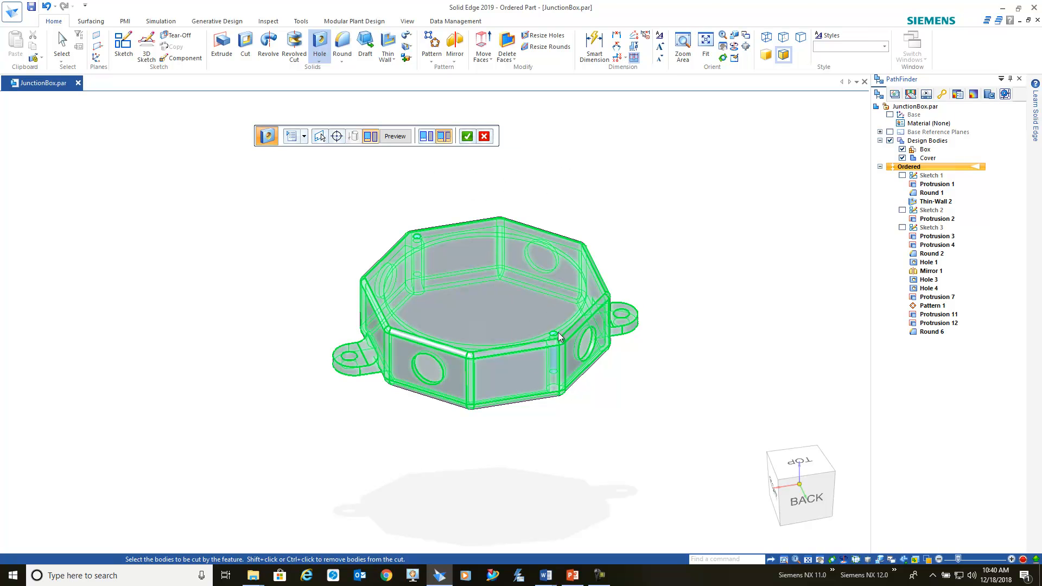
click(467, 137)
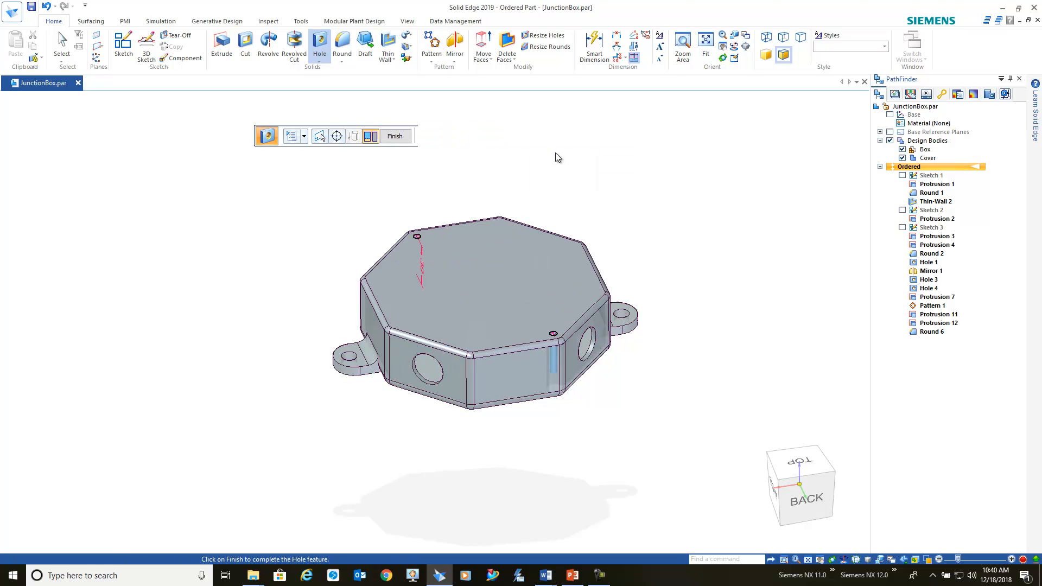
click(396, 137)
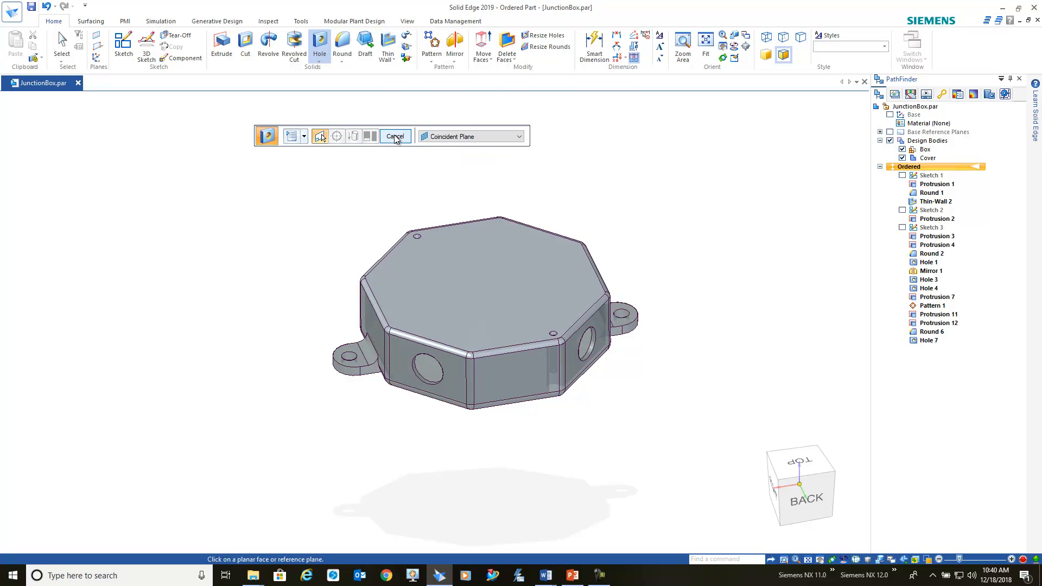
key(Escape)
Save the part and publish its bodies with Multi-body Publish as Box.par and Cover.par, including the assembly JunctionBox.asm
middle_drag(653, 266, 637, 240)
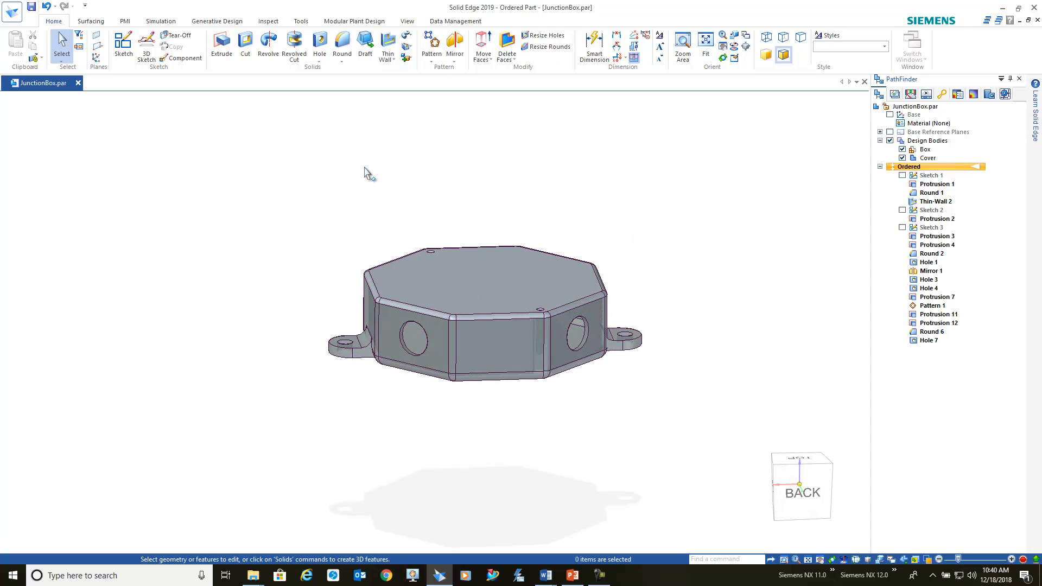
click(407, 57)
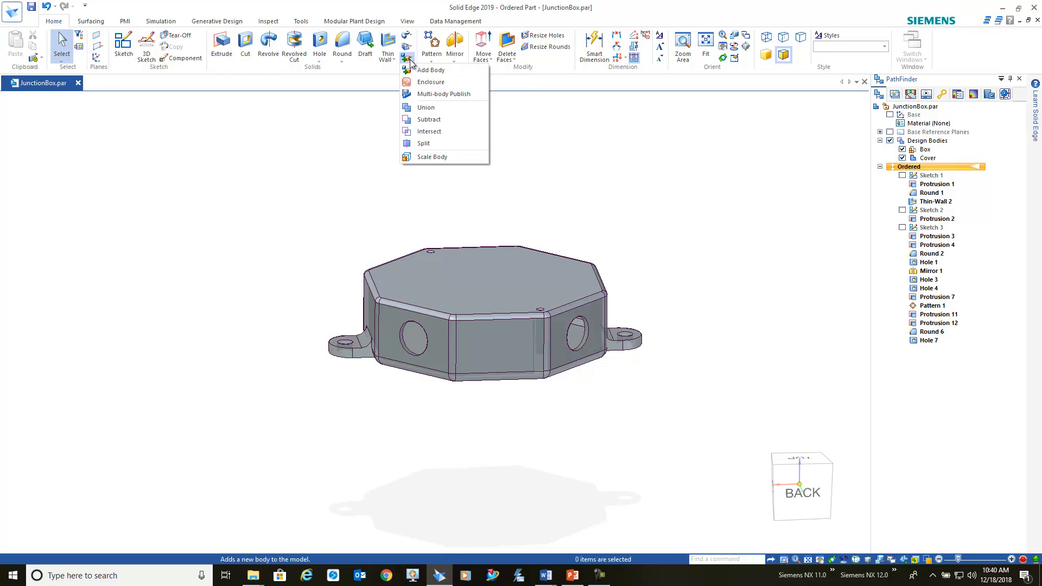
click(460, 95)
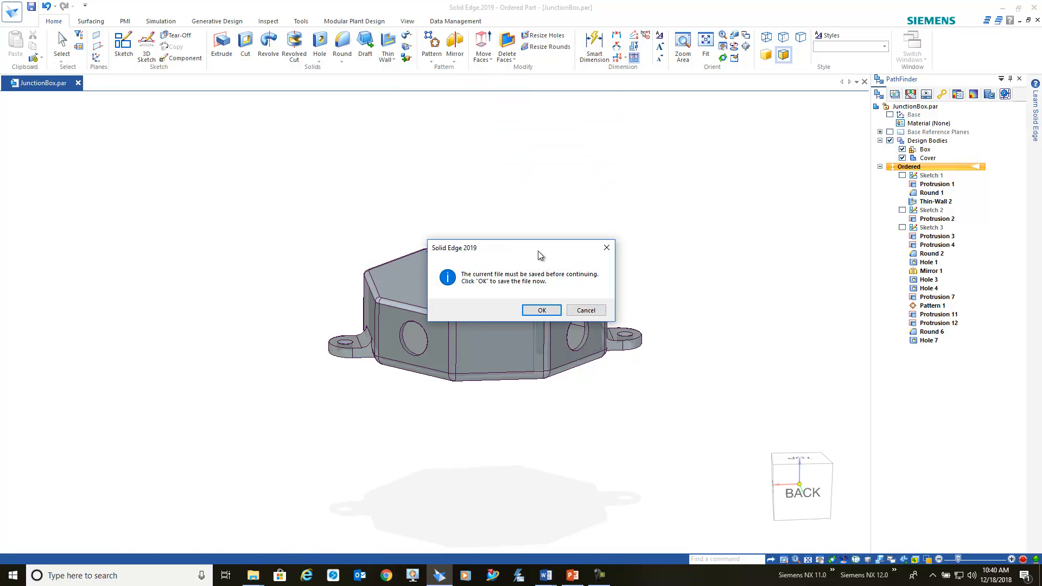
click(537, 308)
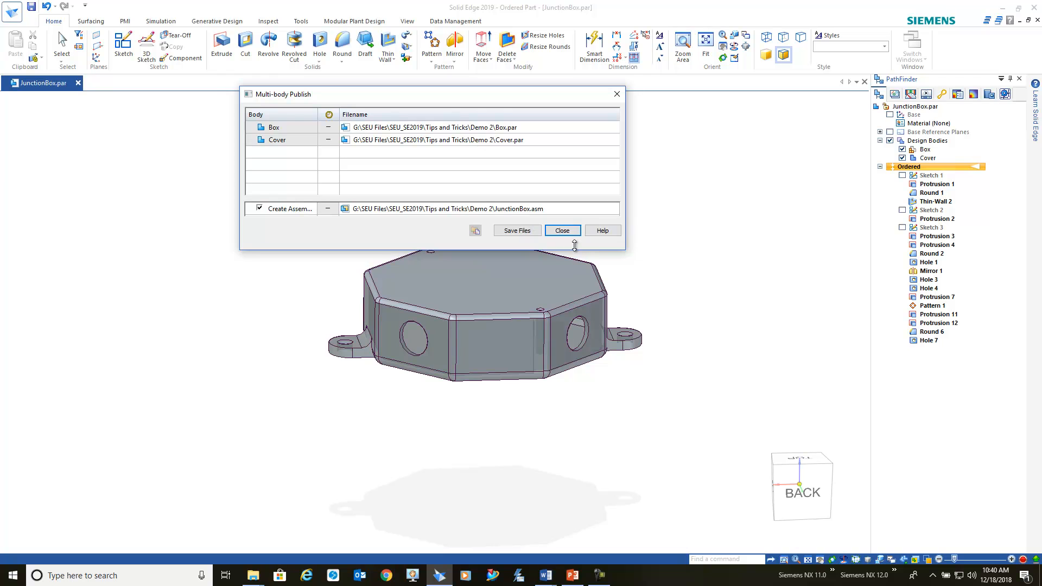
click(523, 232)
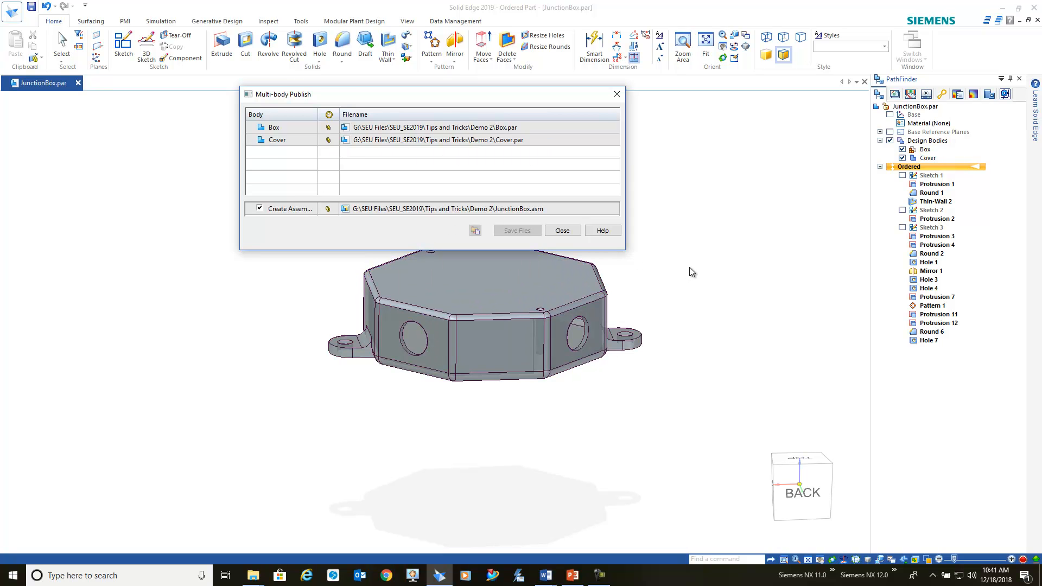
click(563, 231)
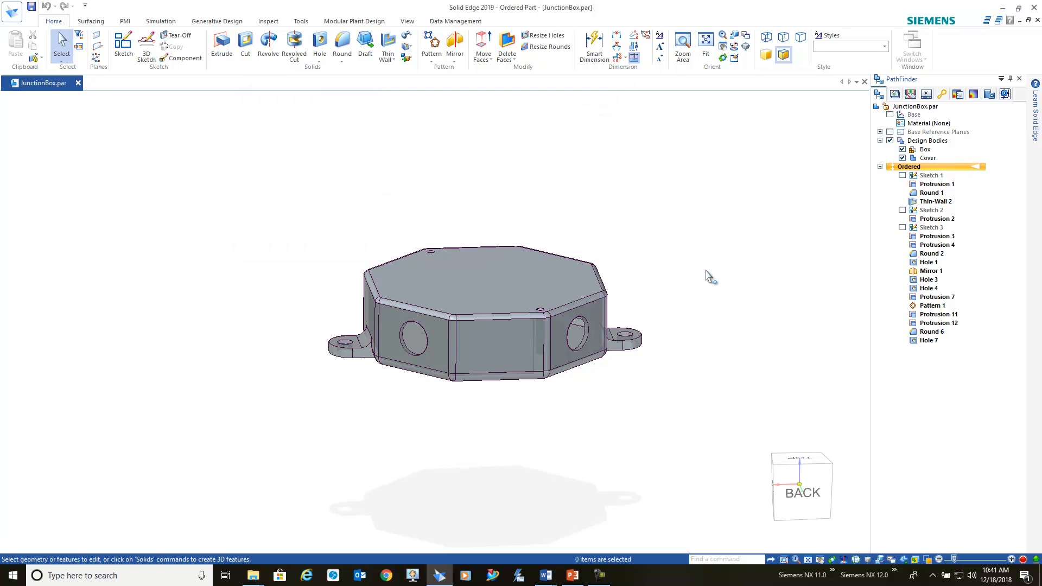